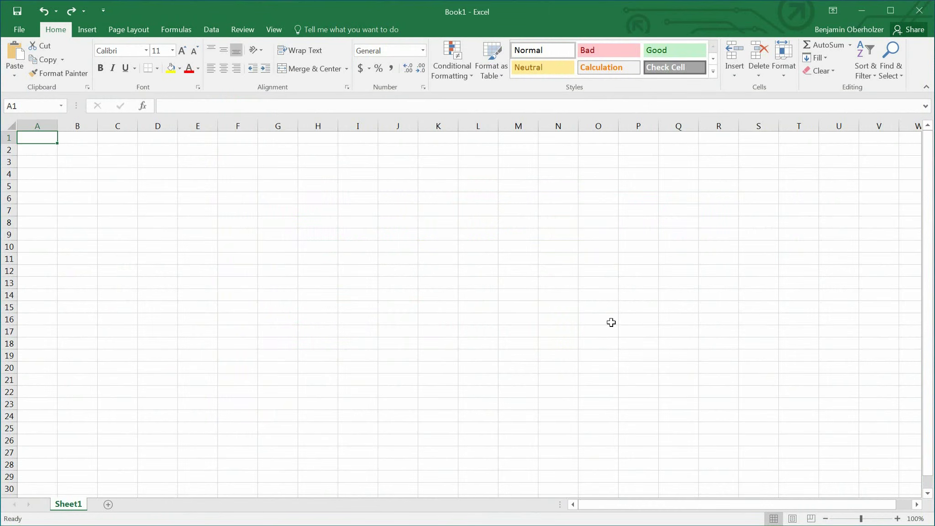
pyautogui.click(560, 204)
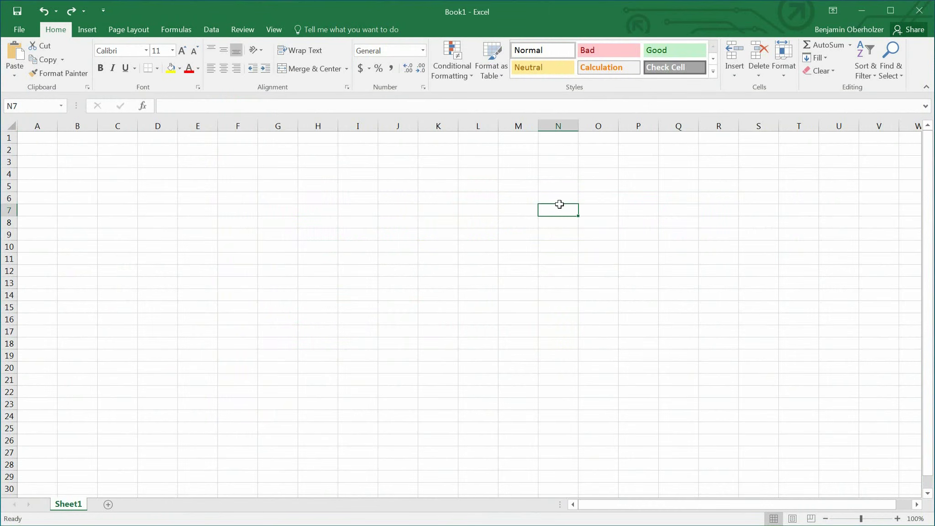
pyautogui.click(257, 286)
pyautogui.click(478, 383)
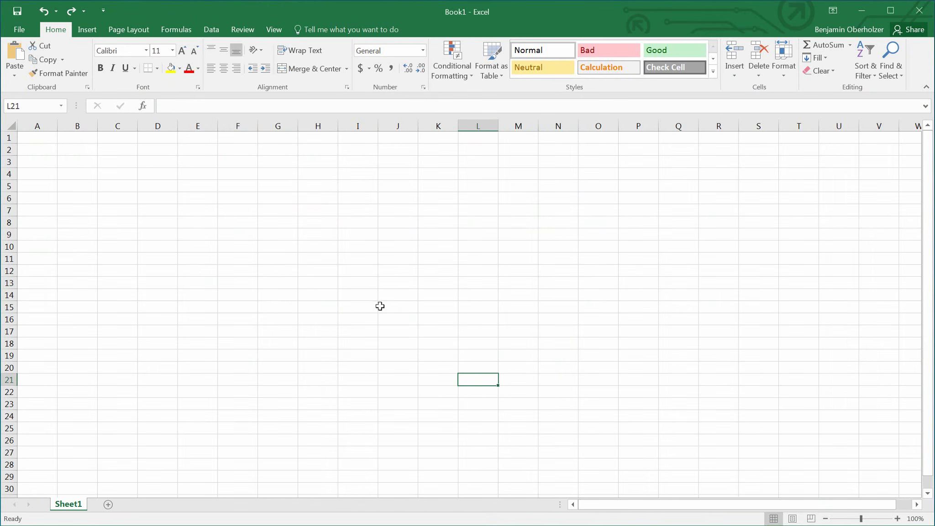
pyautogui.click(221, 210)
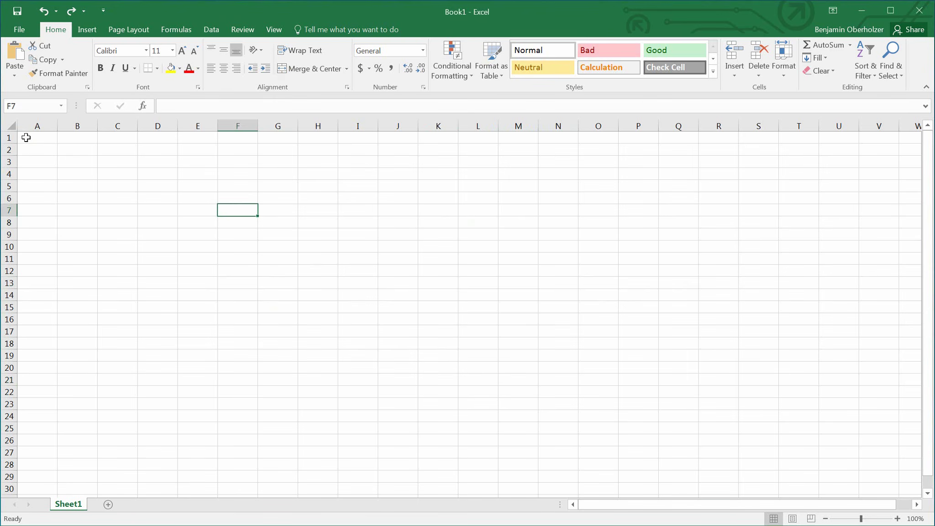
# Step: Enter the formula =2+2 in cell A1 and reselect the cell to inspect its formula
pyautogui.click(29, 139)
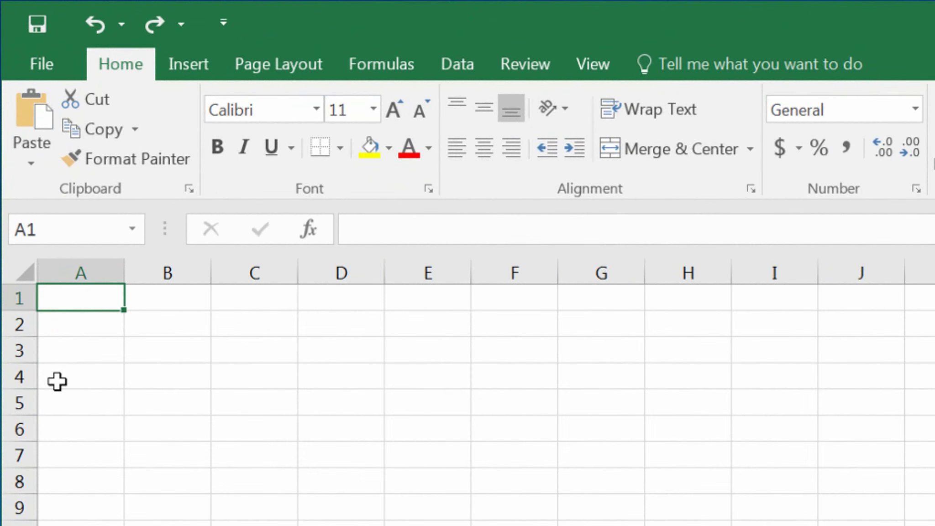
pyautogui.write('=')
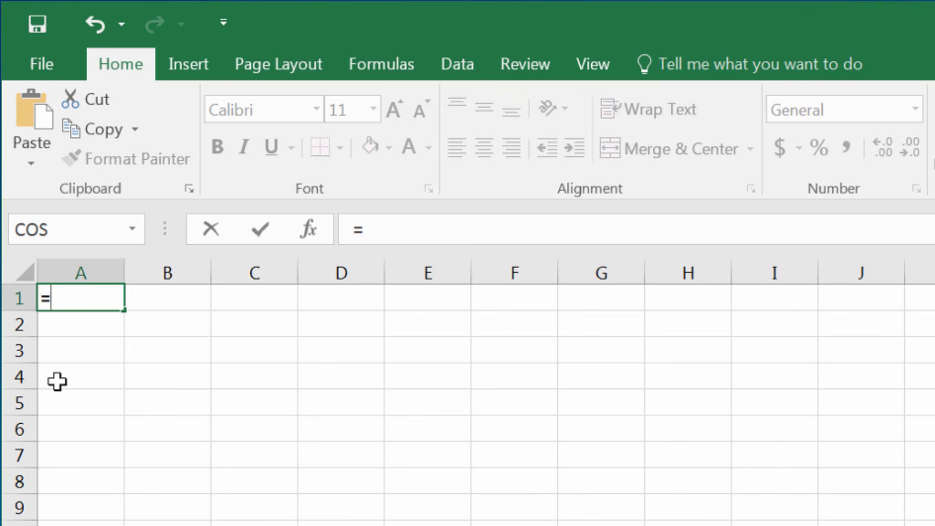
pyautogui.write('2+2')
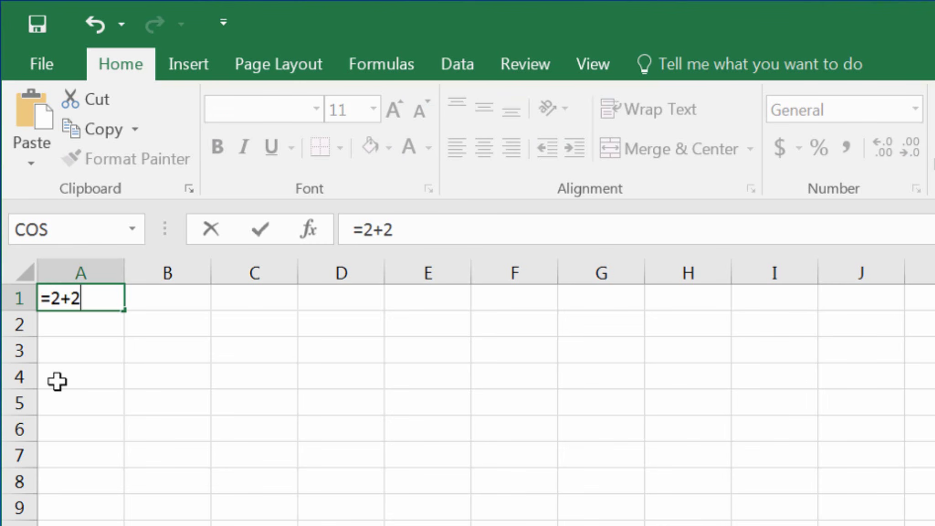
pyautogui.press('Return')
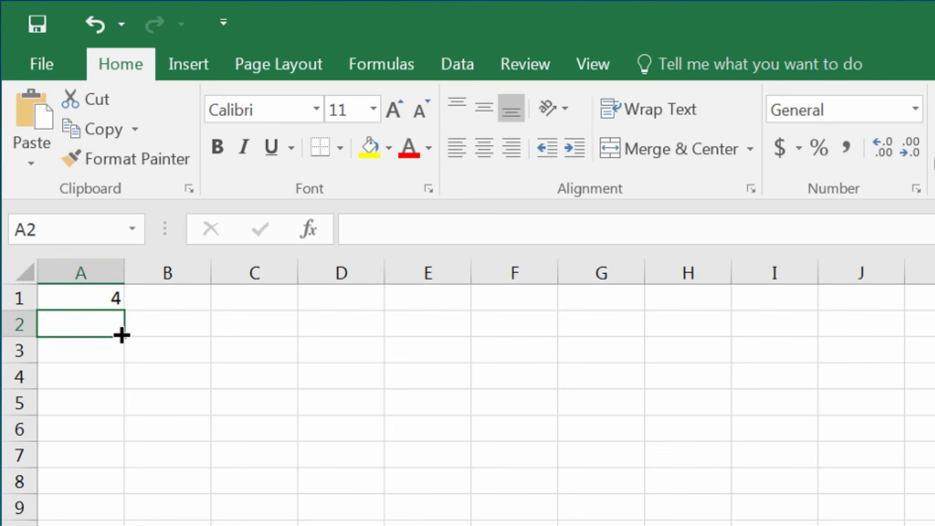
pyautogui.click(95, 298)
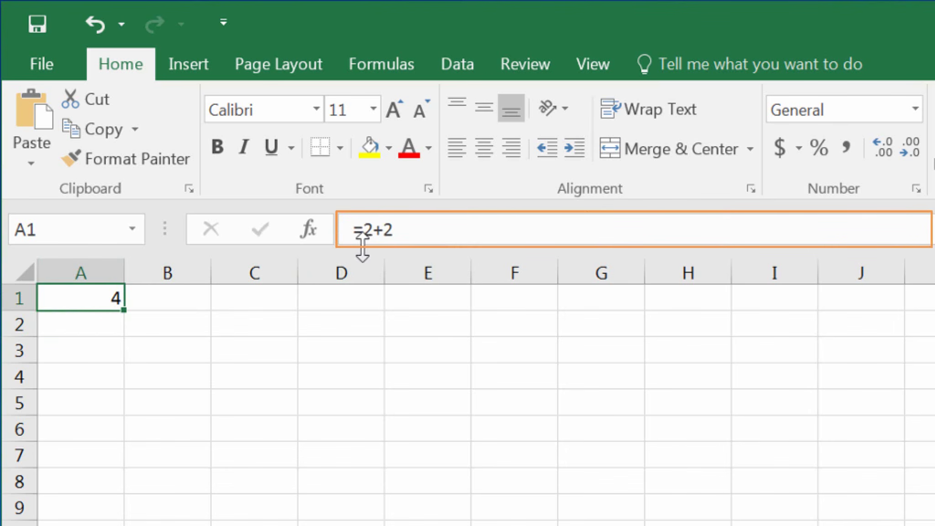
# Step: Enter 2+2 without an equals sign in cell A2, below the first formula
pyautogui.click(97, 327)
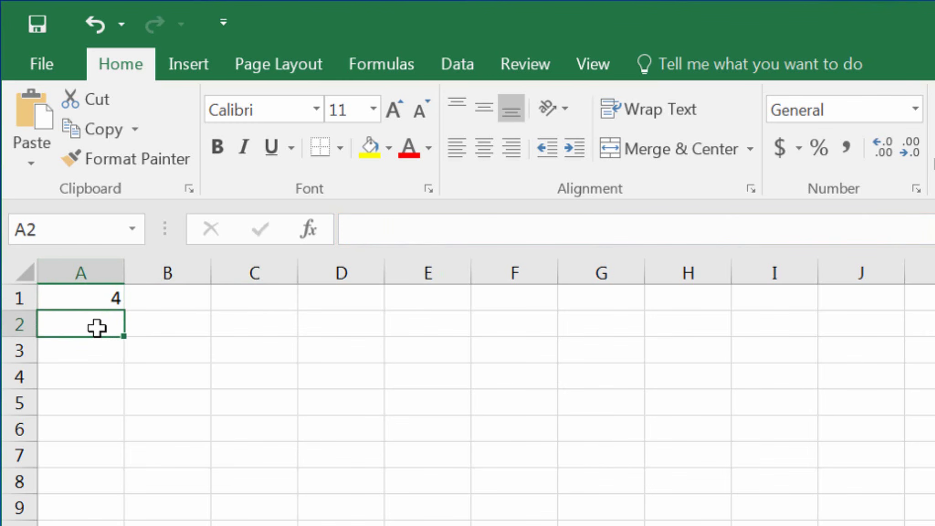
pyautogui.write('2+2')
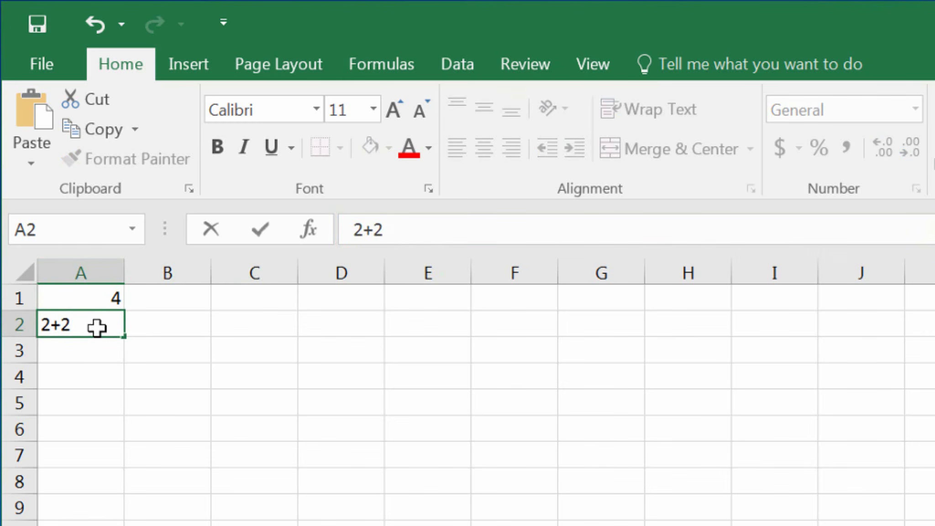
pyautogui.press('Return')
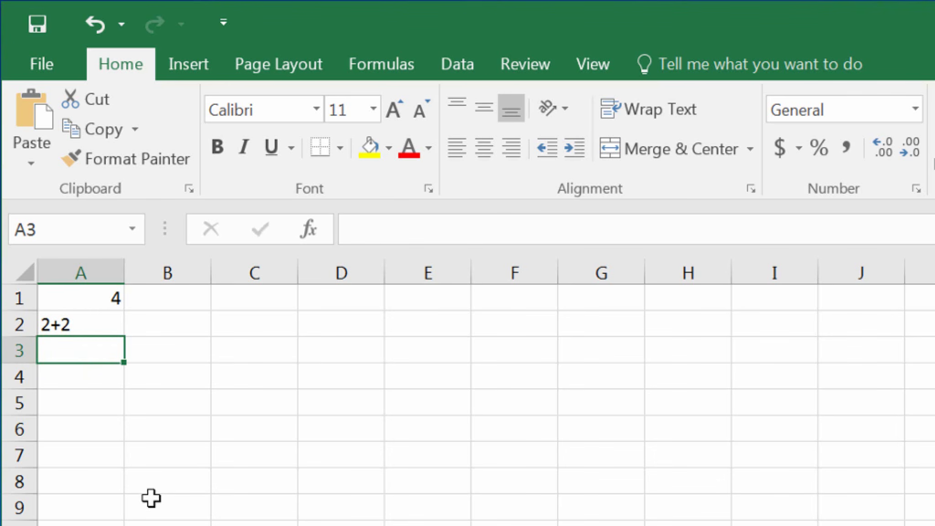
# Step: Enter the subtraction formula =5-3 in cell A3 and the division formula =4/2 in cell A4
pyautogui.write('=')
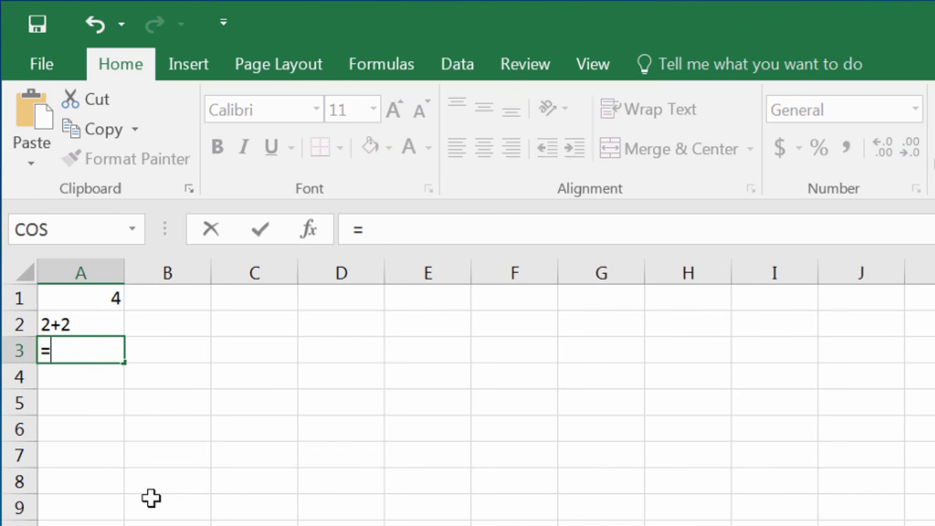
pyautogui.write('5-3')
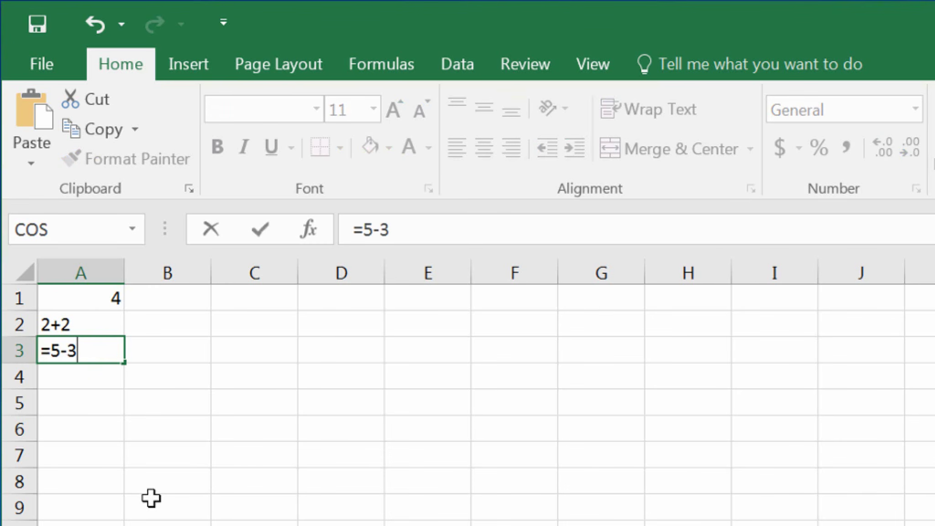
pyautogui.press('Return')
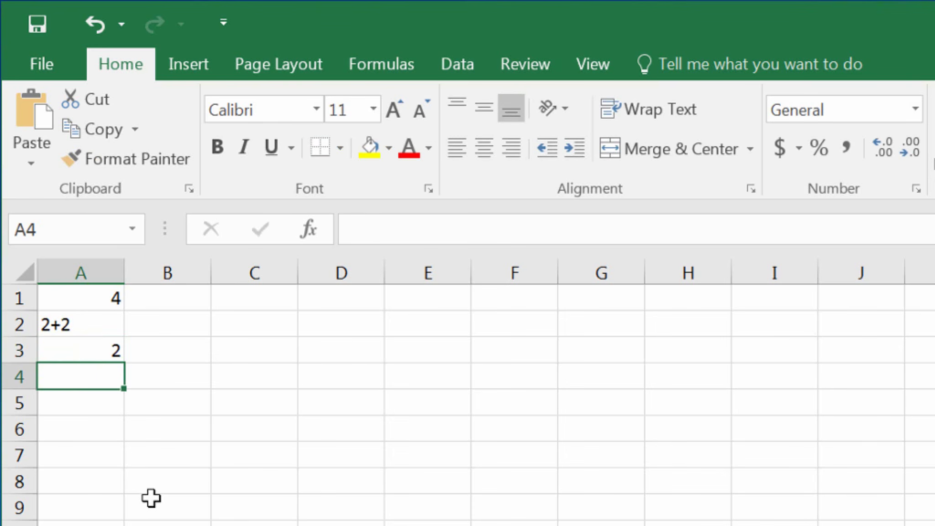
pyautogui.write('=')
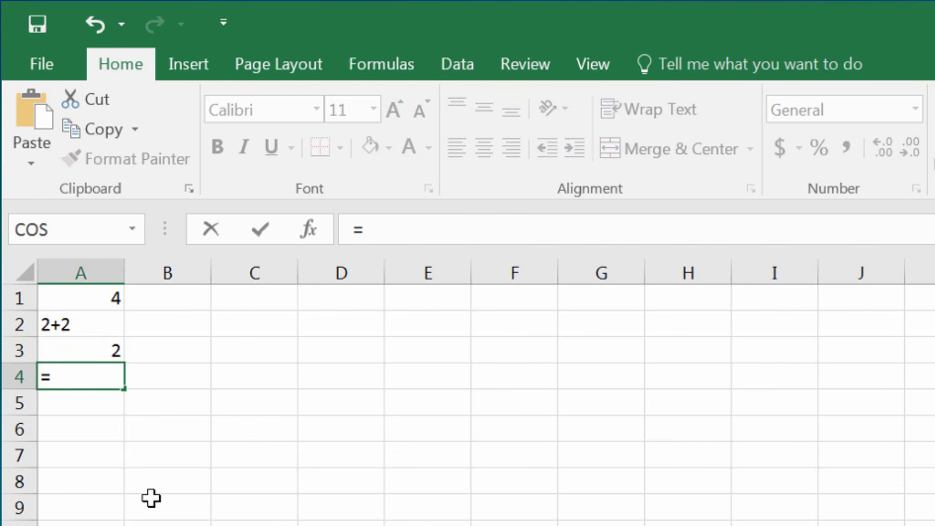
pyautogui.write('4/2')
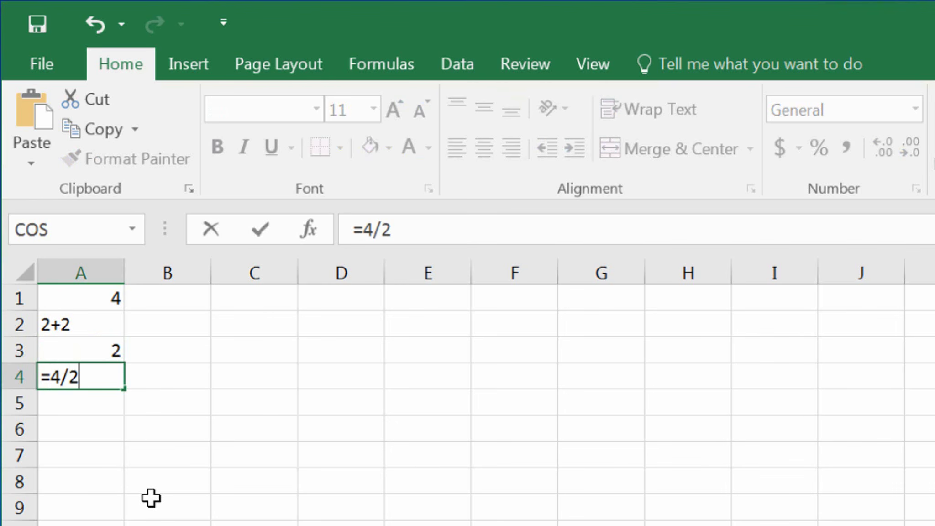
pyautogui.press('Return')
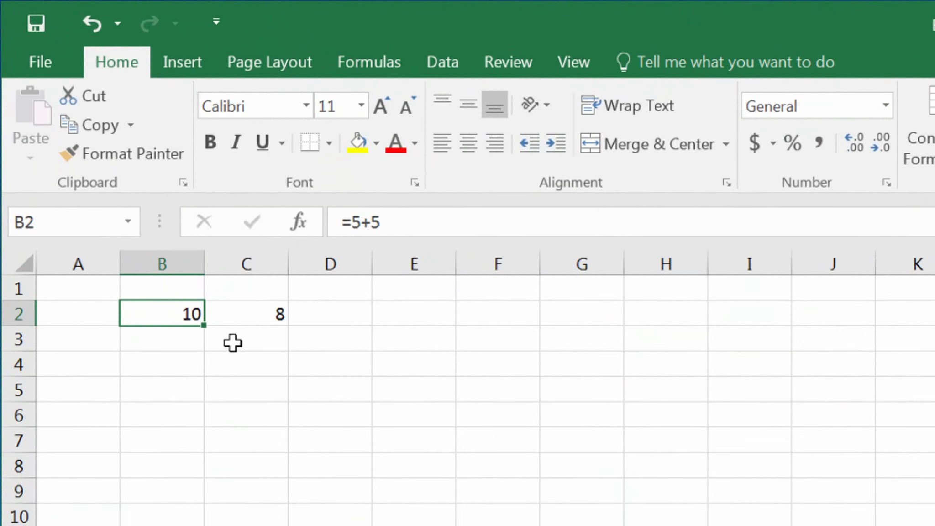
# Step: Inspect the formulas in cells C2 and B2, and change the one in B2 to =5-6 directly in the cell
pyautogui.click(246, 318)
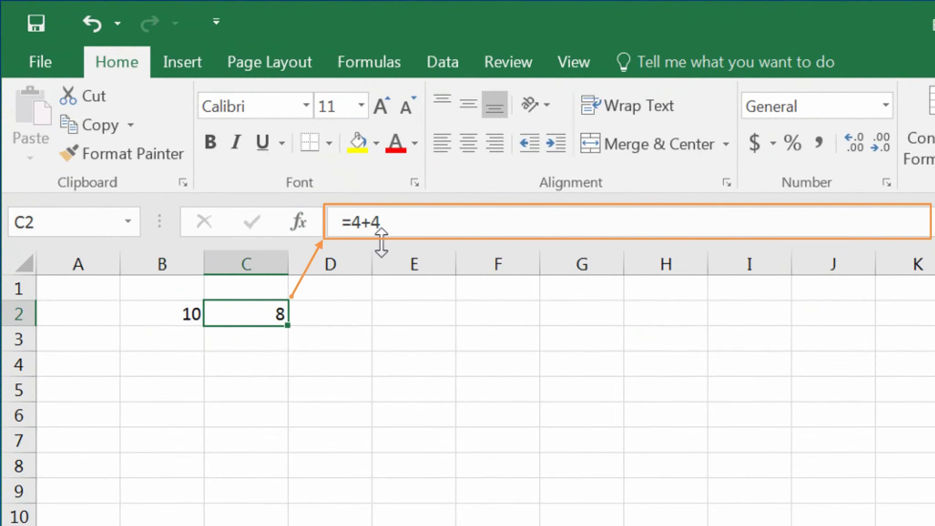
pyautogui.click(182, 311)
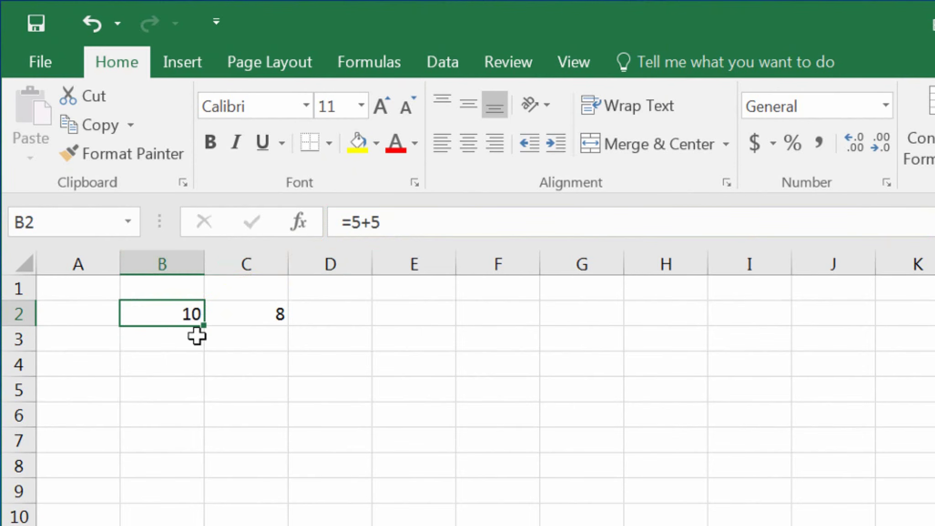
pyautogui.doubleClick(155, 312)
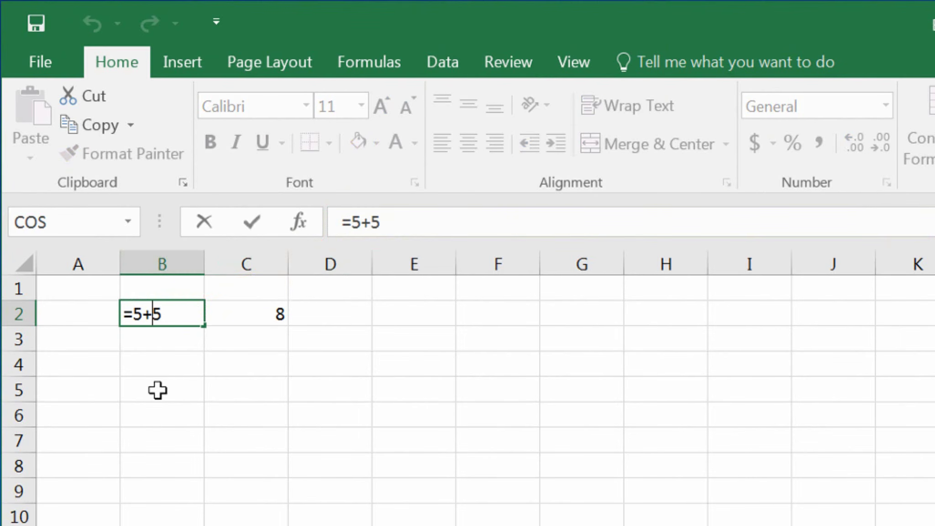
pyautogui.press('Left')
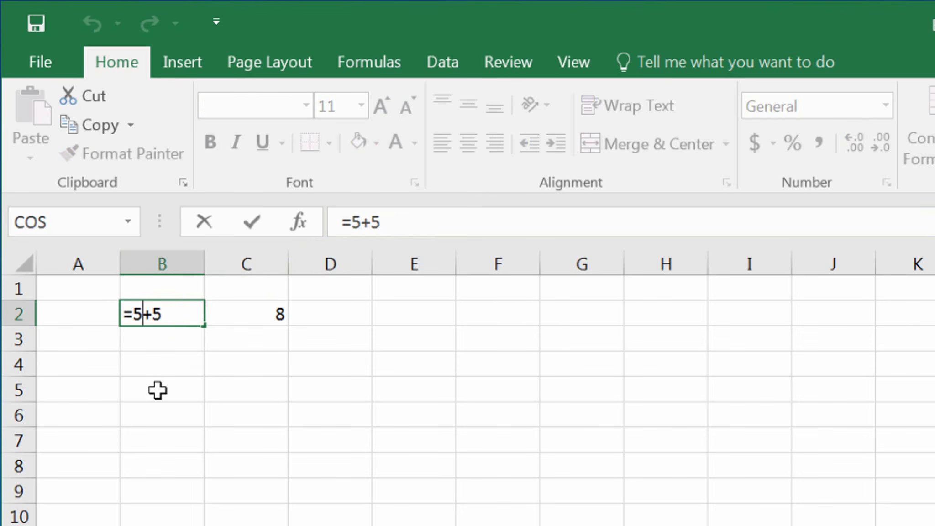
pyautogui.press('Delete')
pyautogui.press('Delete')
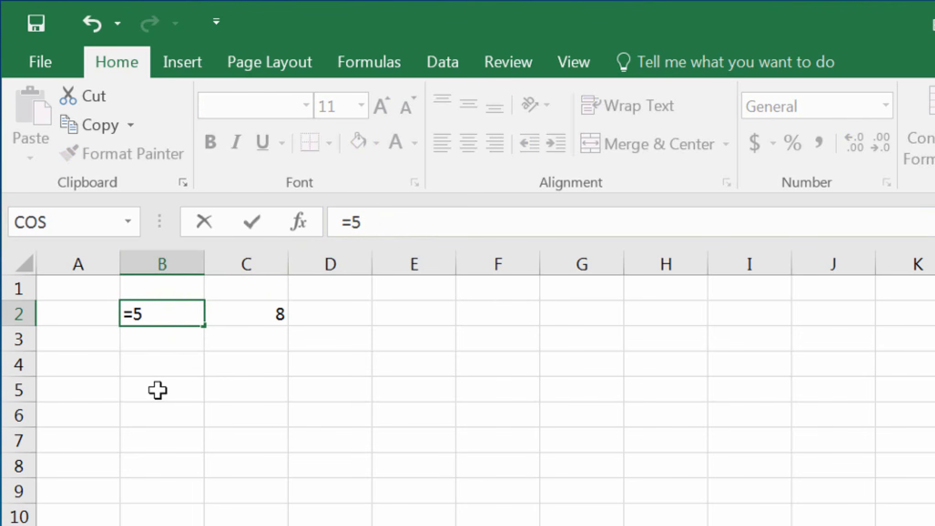
pyautogui.write('-6')
pyautogui.press('Return')
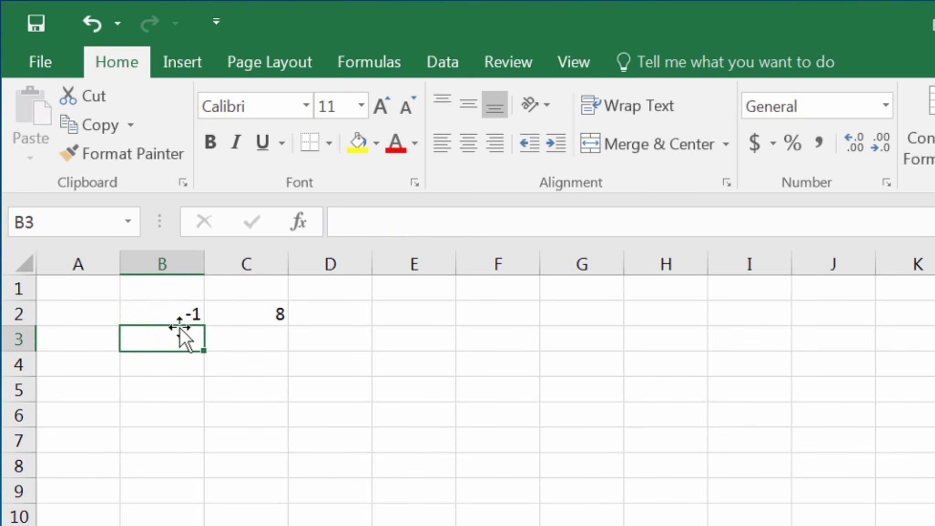
pyautogui.click(192, 313)
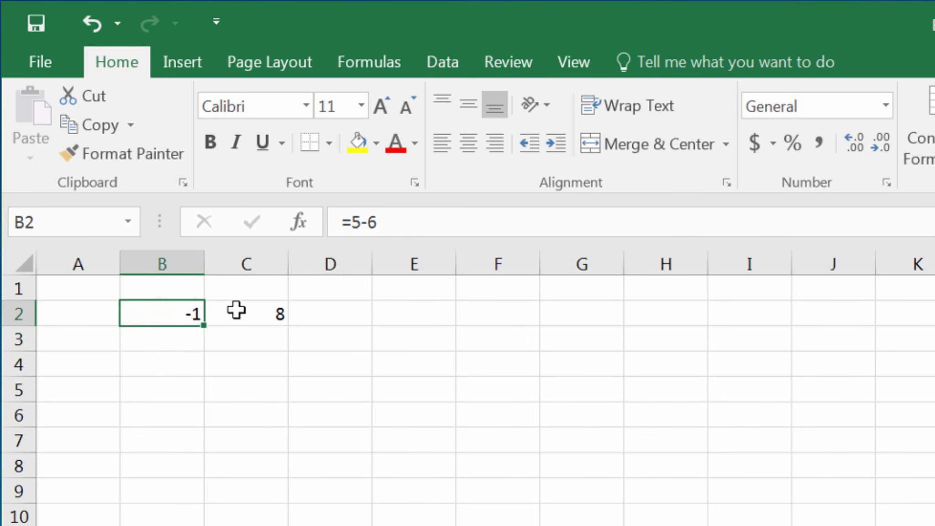
# Step: Change the formula in cell C2 to =4+5-1 using the formula bar
pyautogui.click(252, 314)
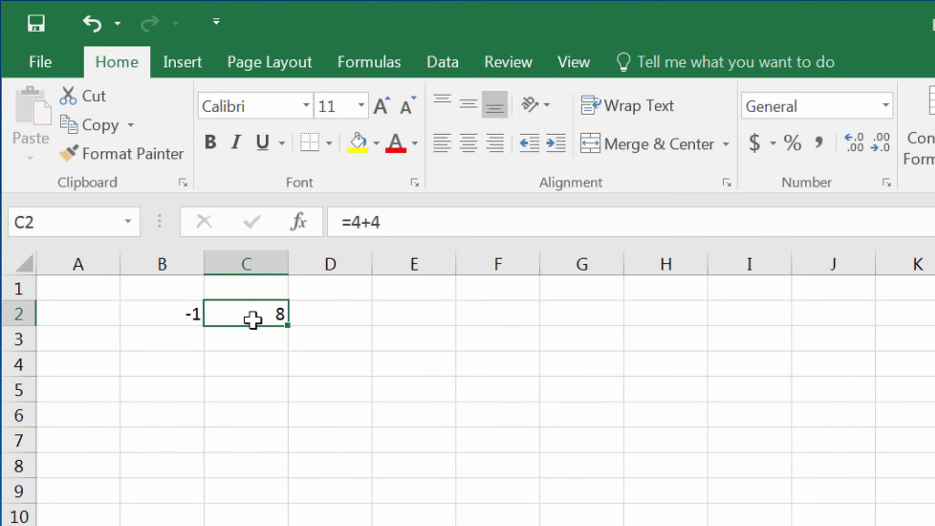
pyautogui.click(410, 219)
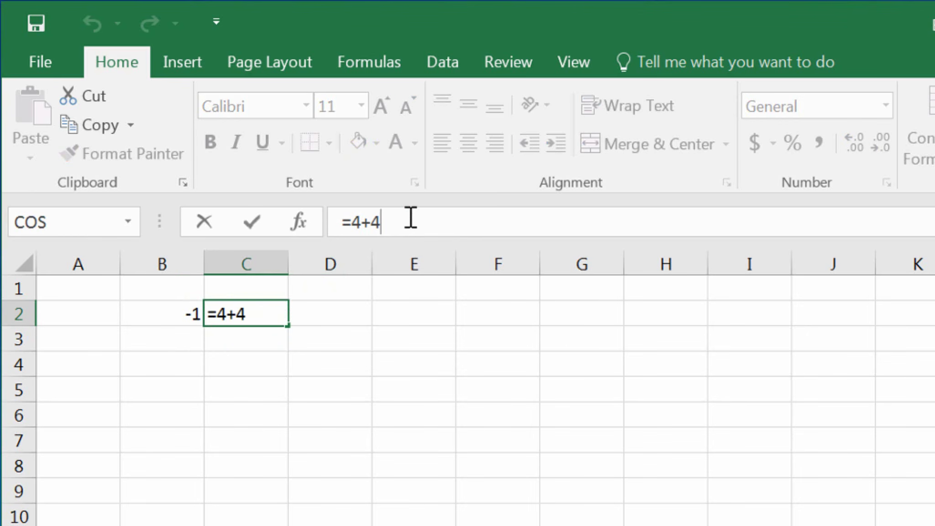
pyautogui.press('BackSpace')
pyautogui.press('BackSpace')
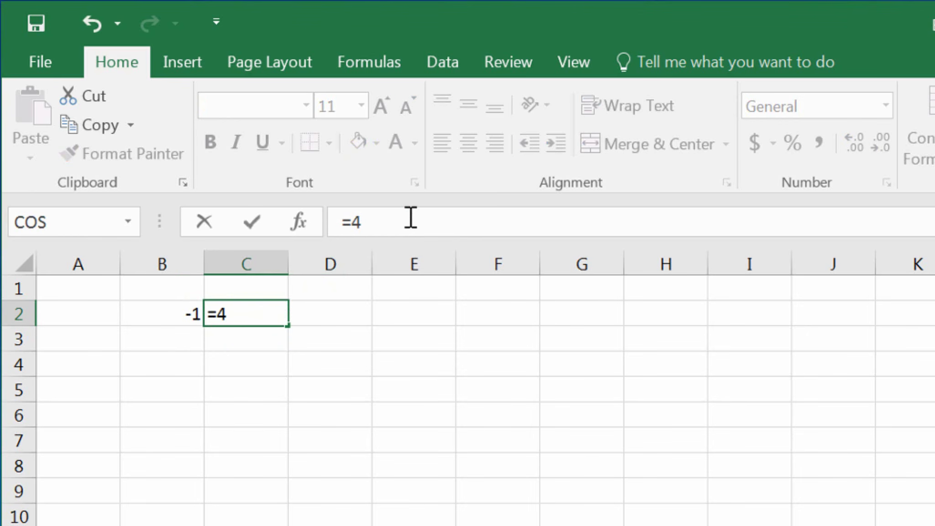
pyautogui.write('+5-1')
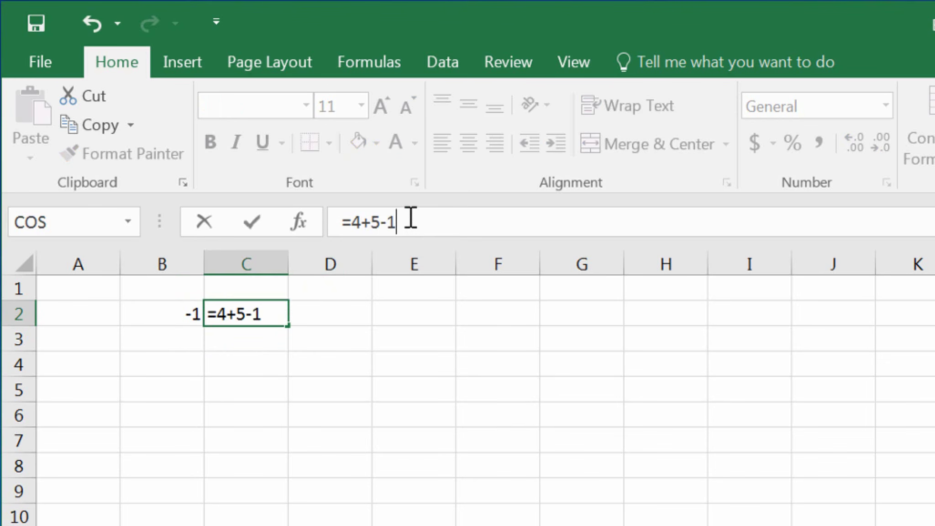
pyautogui.press('Return')
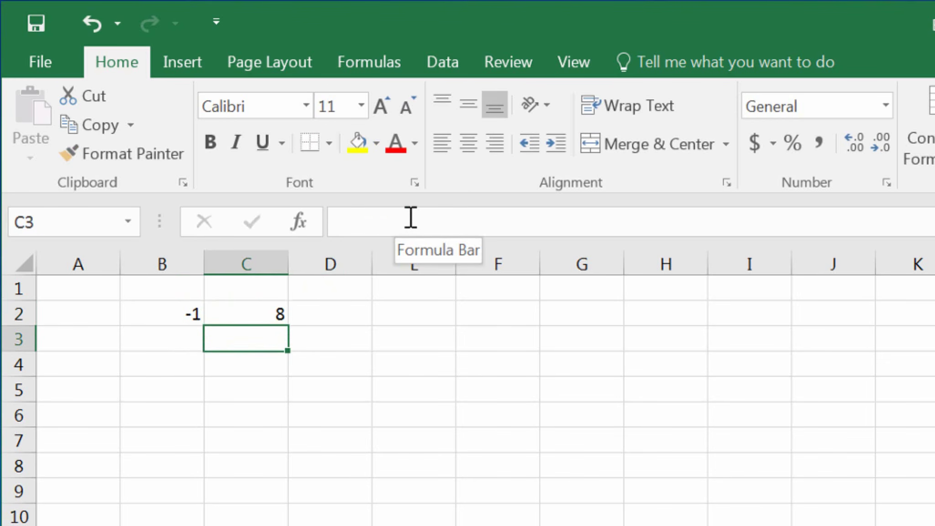